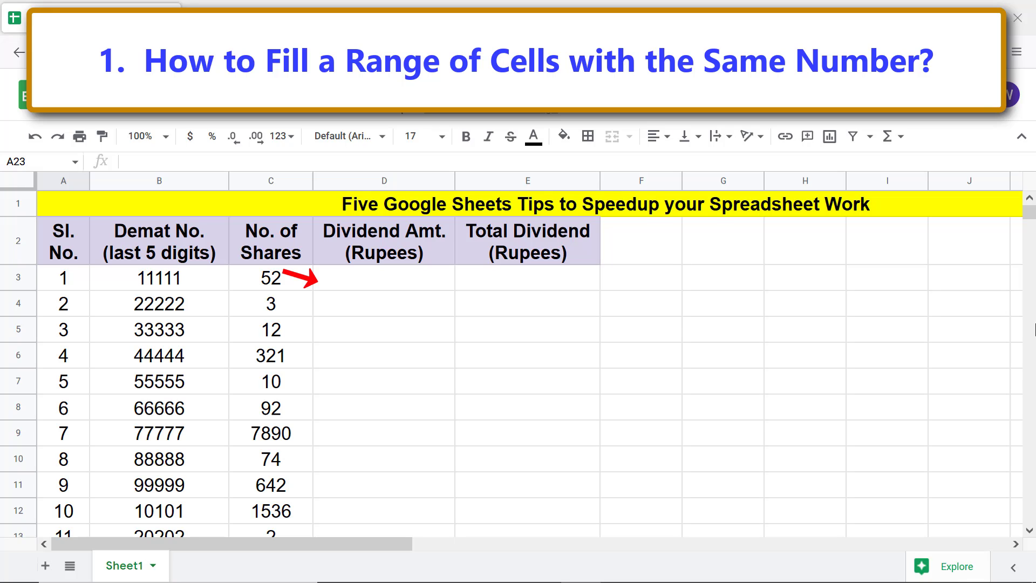
Enter 7.50 in D3 and fill it down the Dividend Amt. column through D13.
click(397, 284)
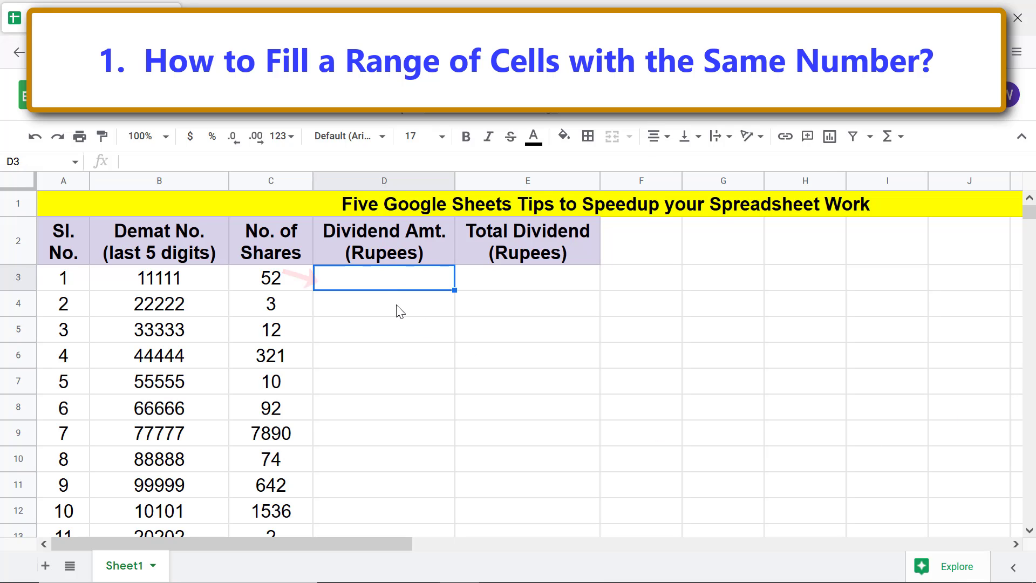
text(7.50)
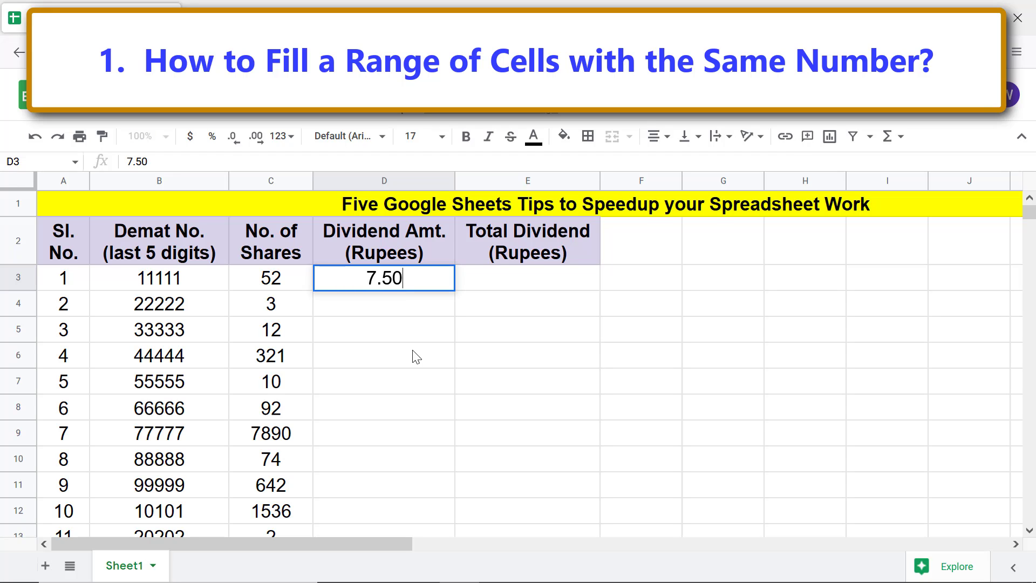
key(Return)
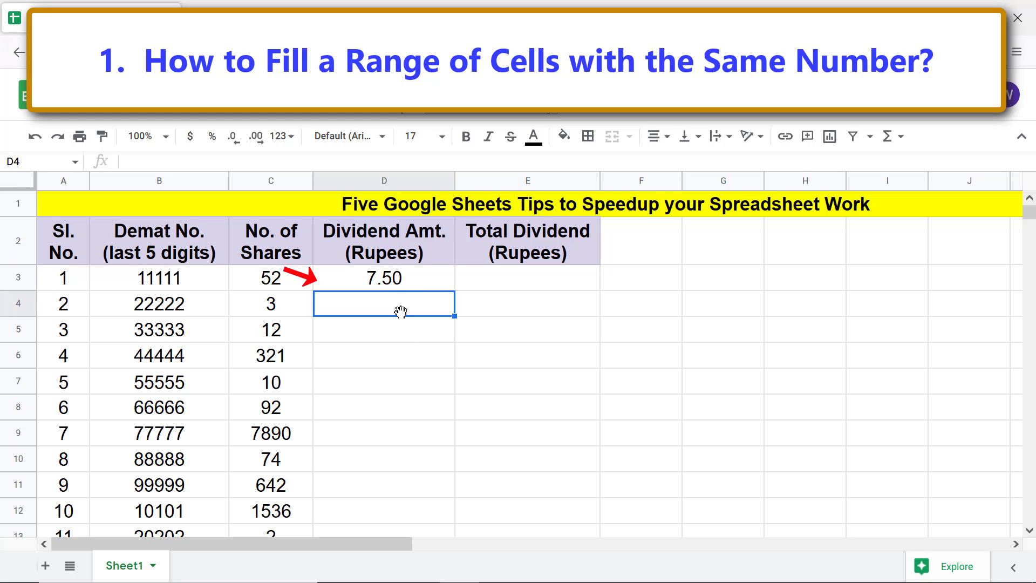
click(397, 285)
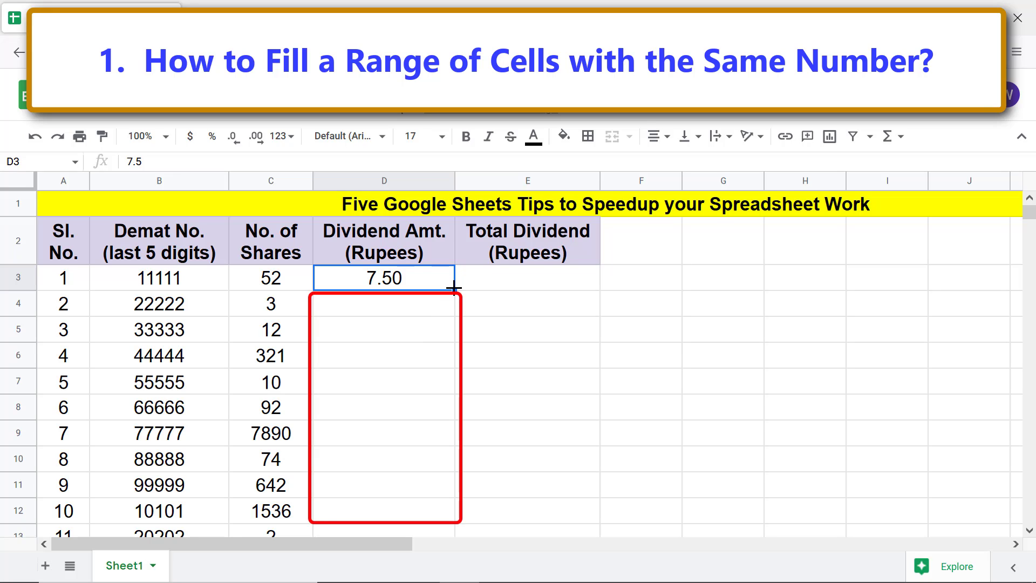
drag(455, 289, 451, 525)
click(502, 532)
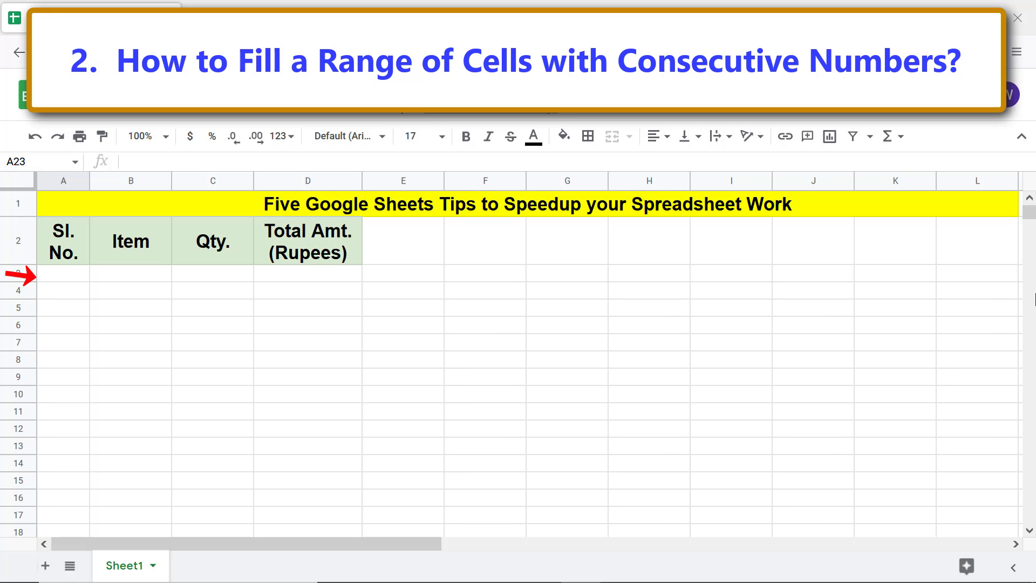
Enter 1 in A3 and extend it down to A17 as a 1–15 series.
click(79, 278)
text(1)
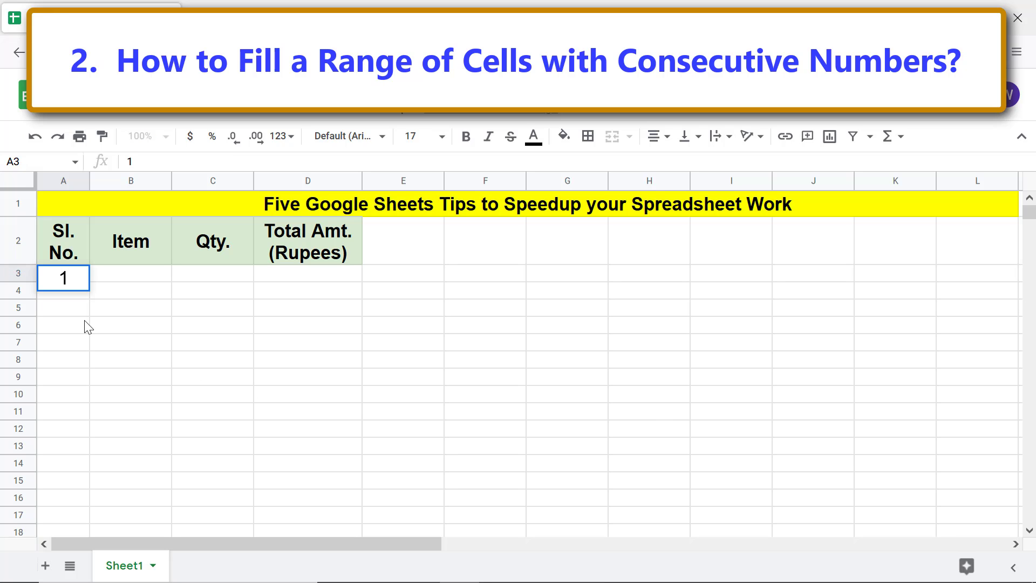
key(Return)
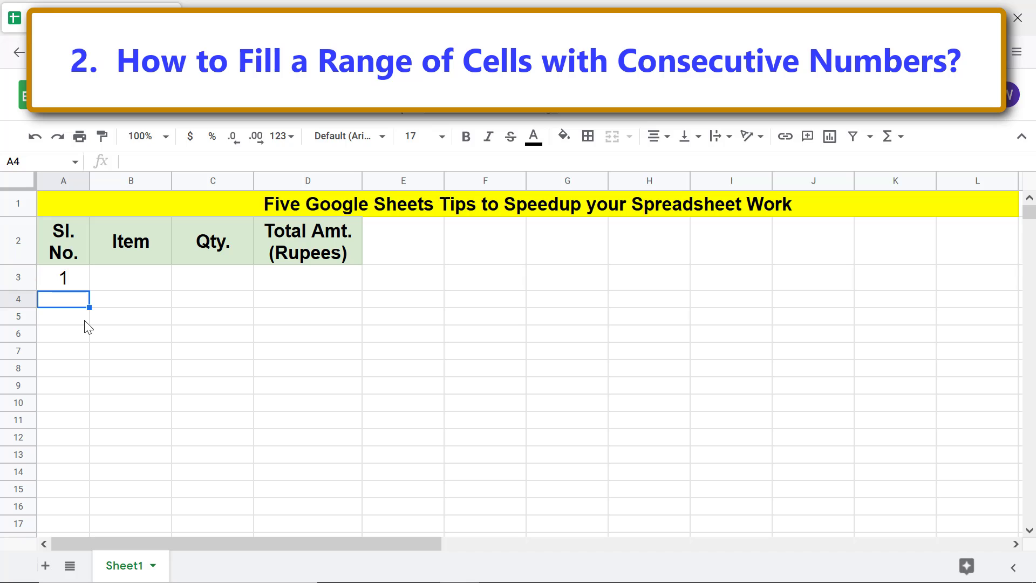
click(76, 276)
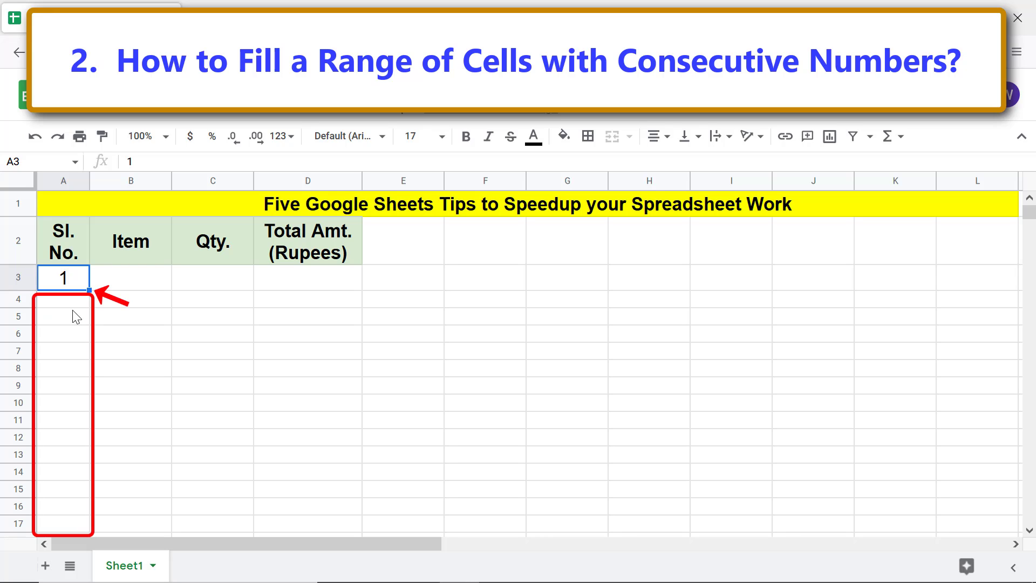
drag(89, 289, 87, 520)
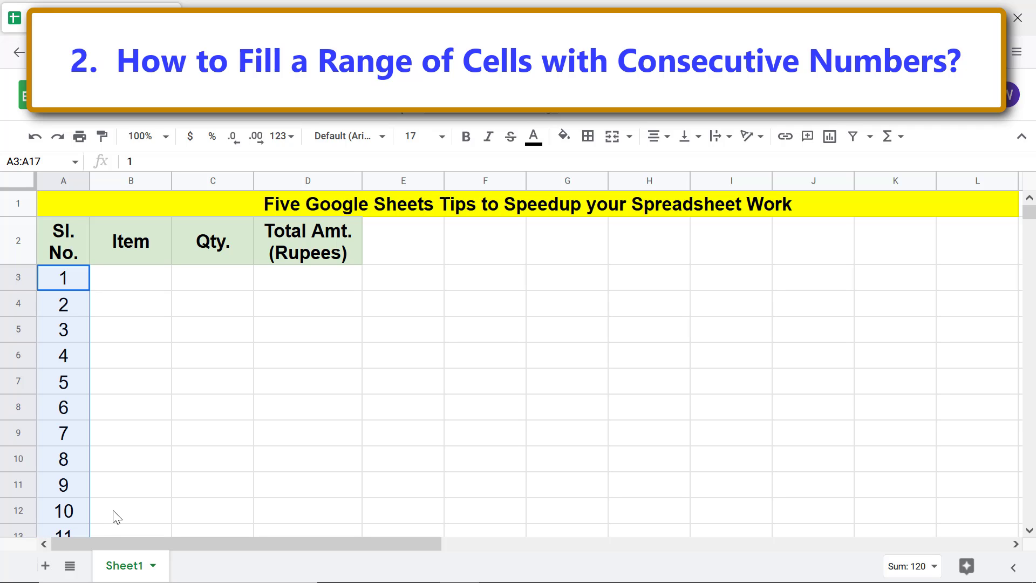
click(118, 530)
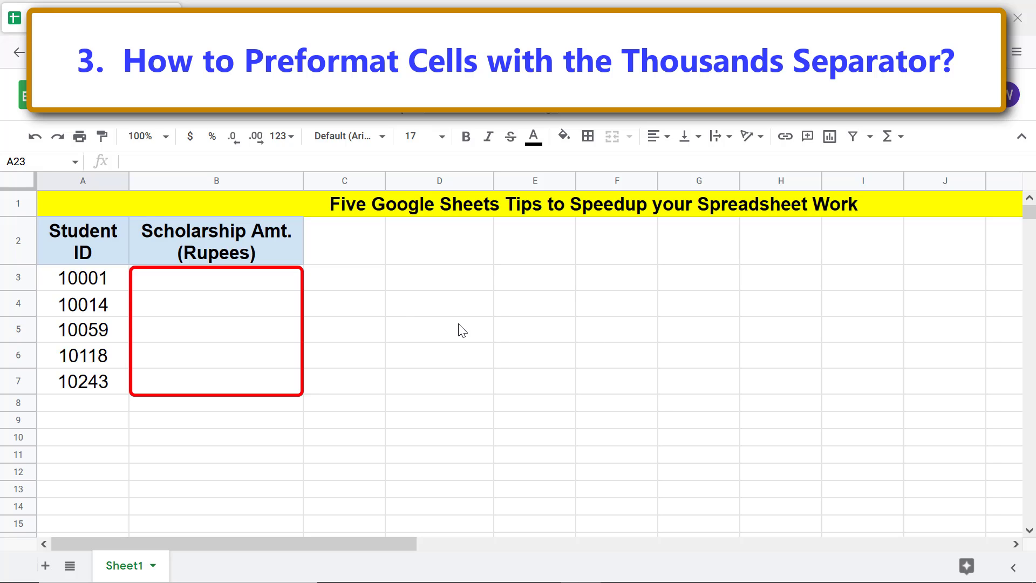
Apply the Number format with thousands separator to B3:B7.
click(286, 284)
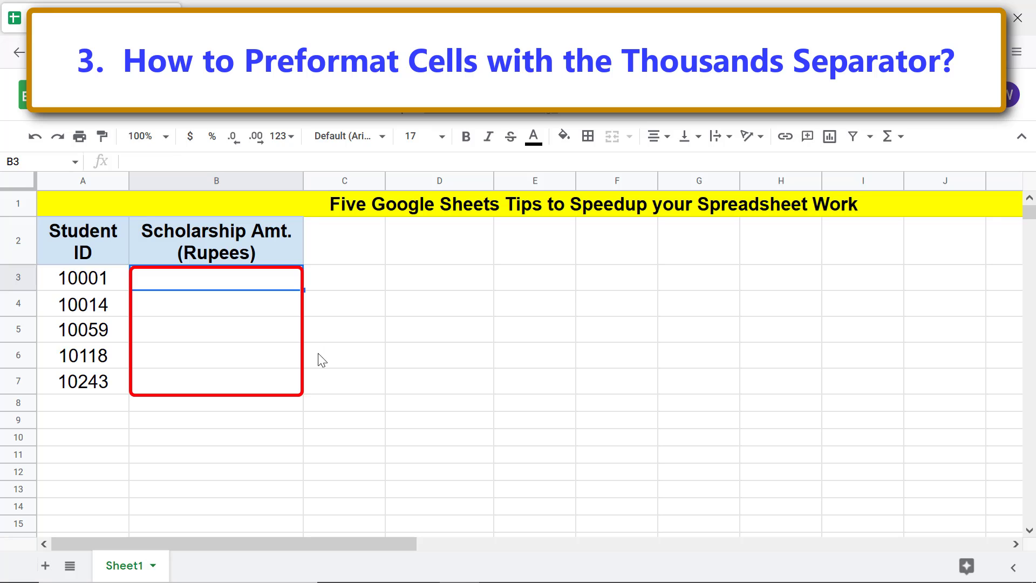
shift+click(264, 383)
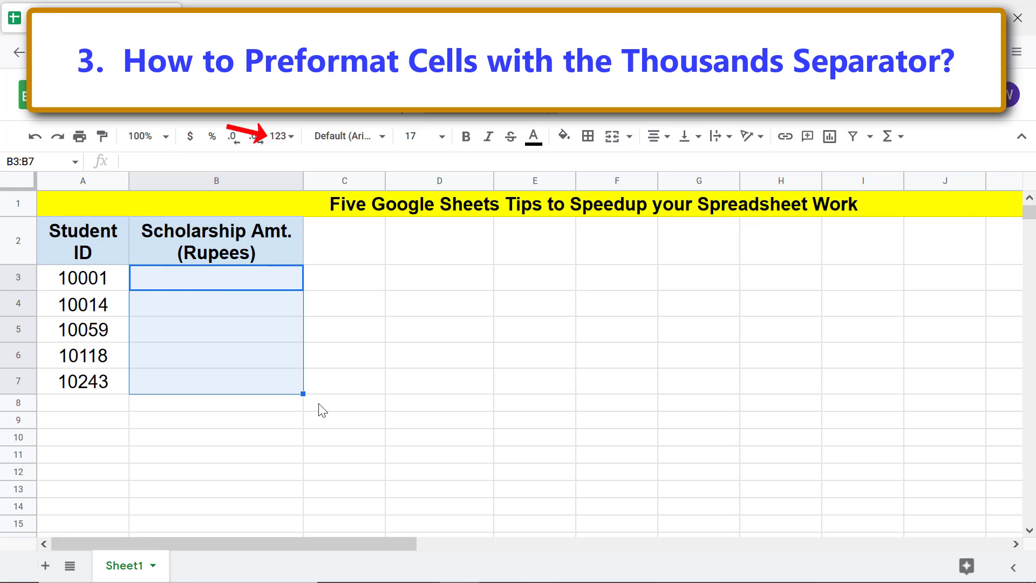
click(276, 139)
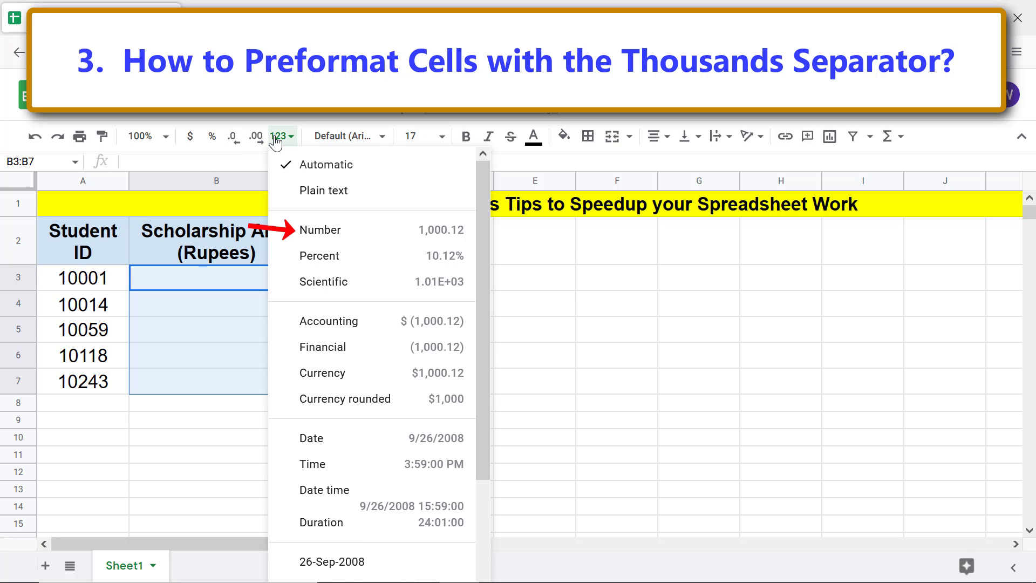
click(317, 232)
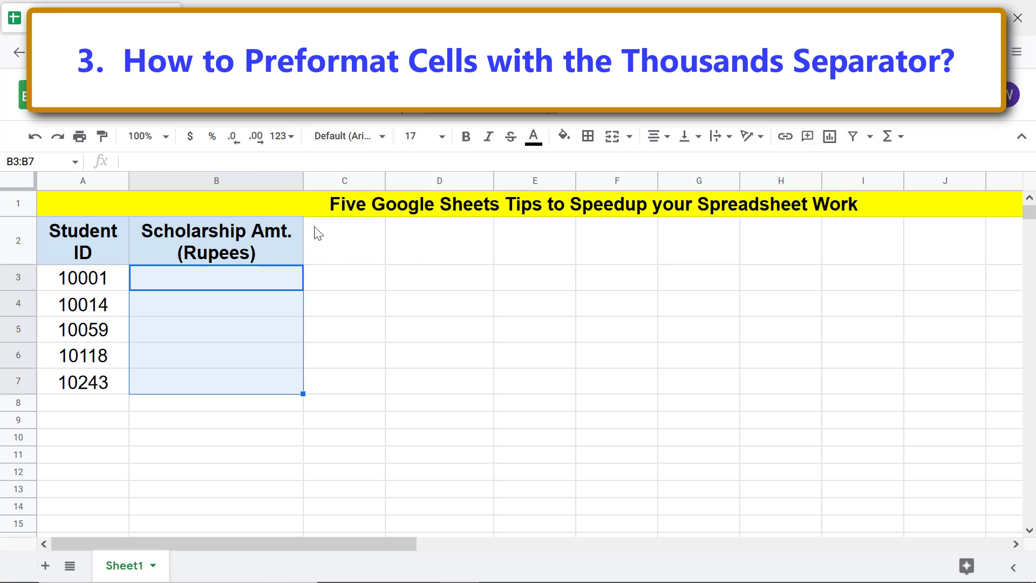
Enter the scholarship amounts 7850, 10230, 6,450, 14980 and 12340 in B3 to B7.
click(242, 280)
text(7850)
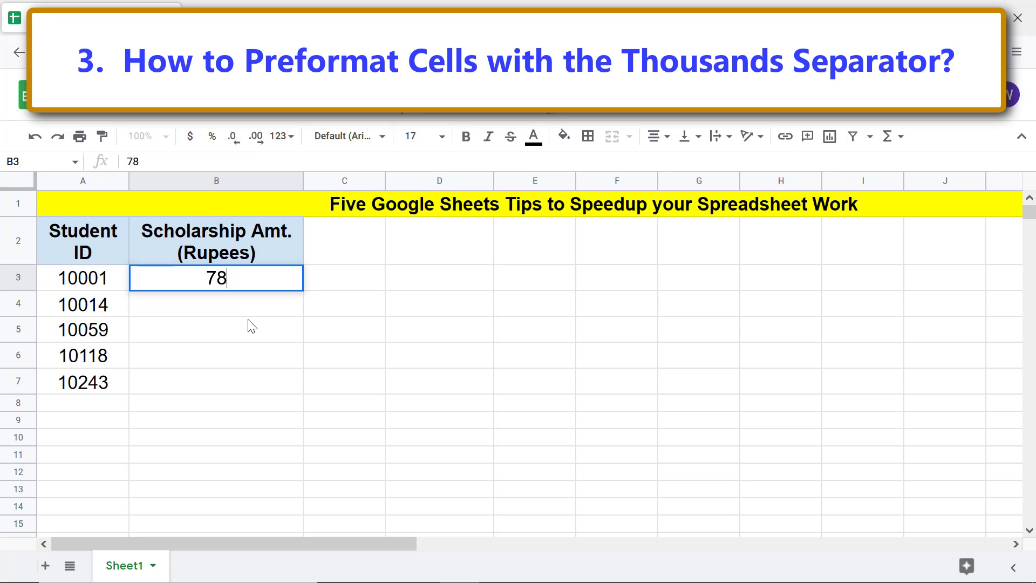
key(Return)
text(10230)
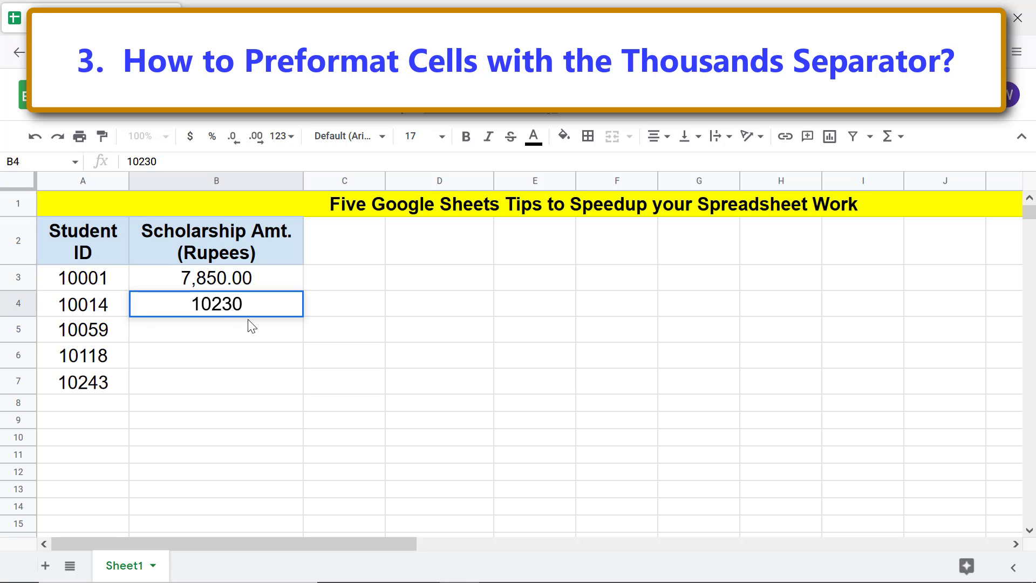
key(Return)
text(6,450)
key(Return)
text(14980)
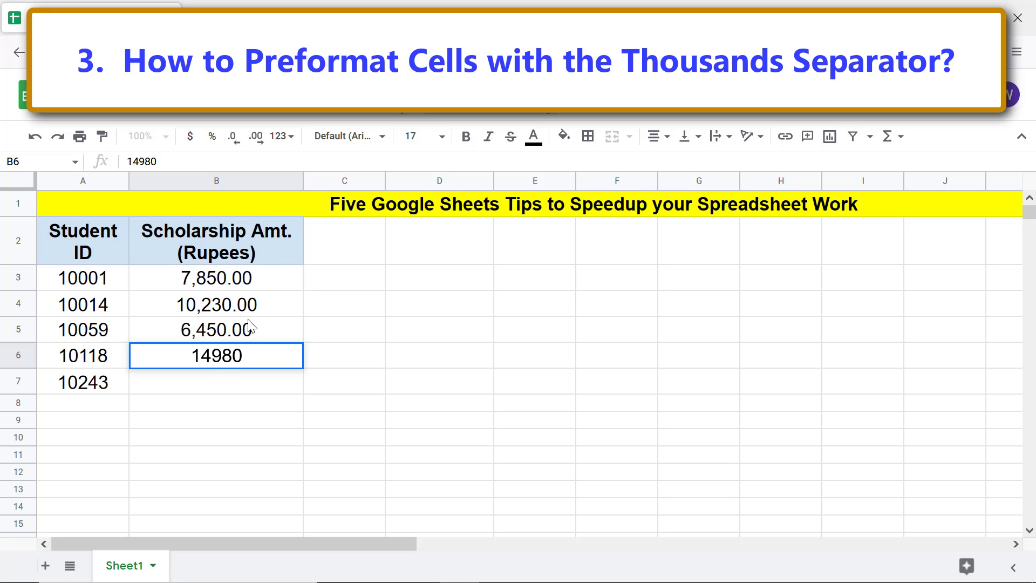
key(Return)
text(12340)
key(Return)
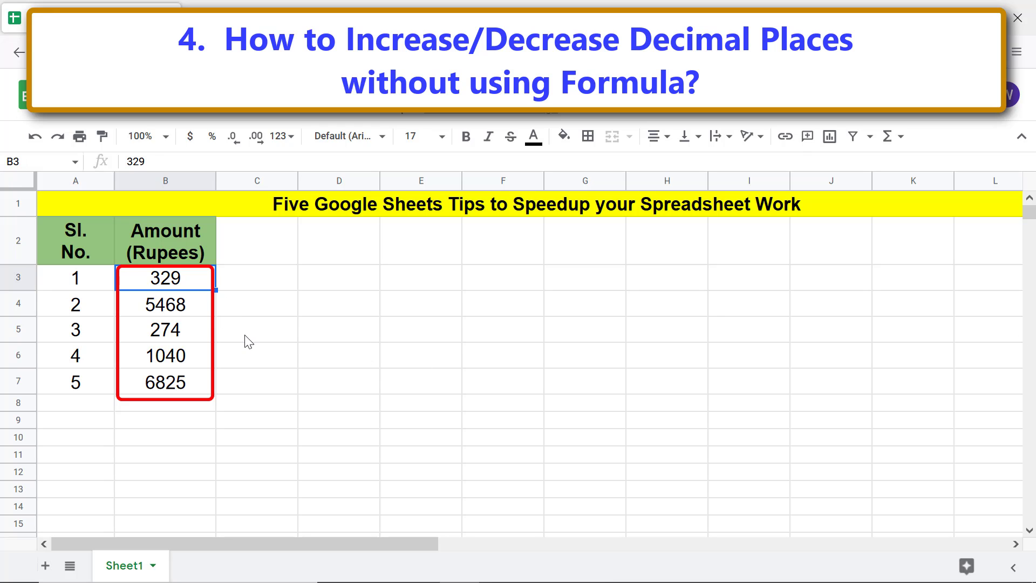
Increase the decimal places of the B3:B7 amounts twice, giving values like 329.00.
shift+click(202, 376)
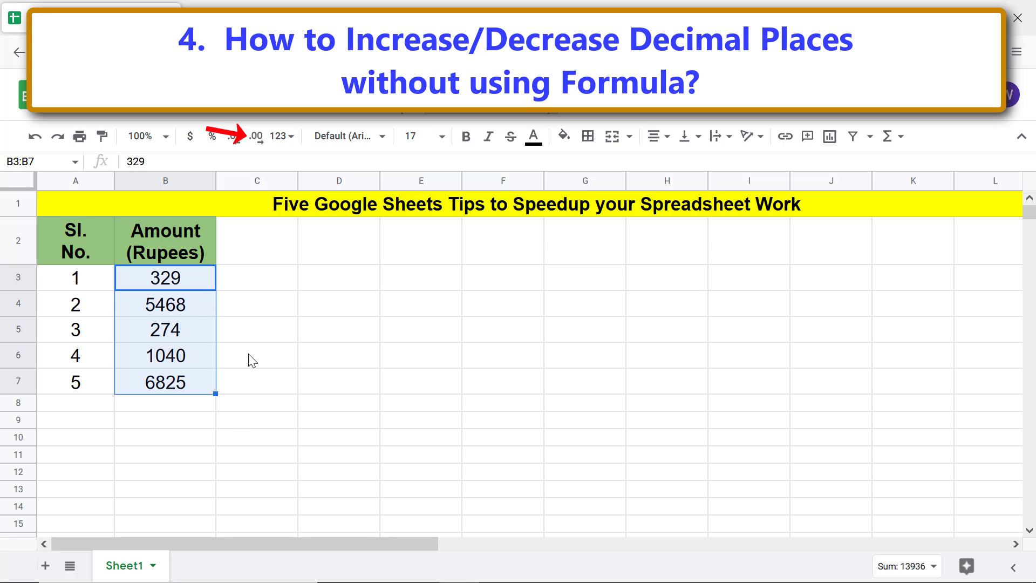
click(260, 142)
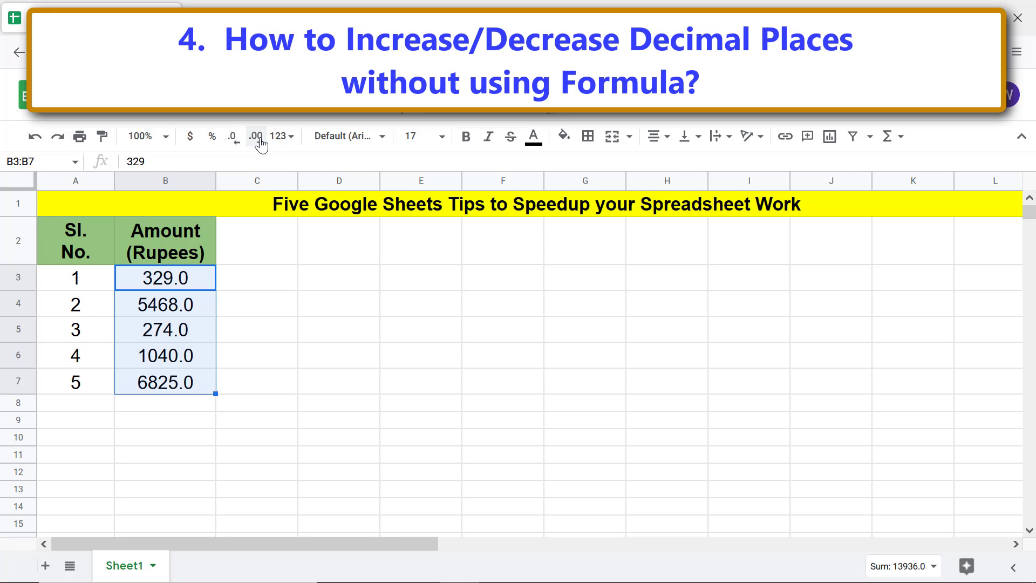
click(261, 144)
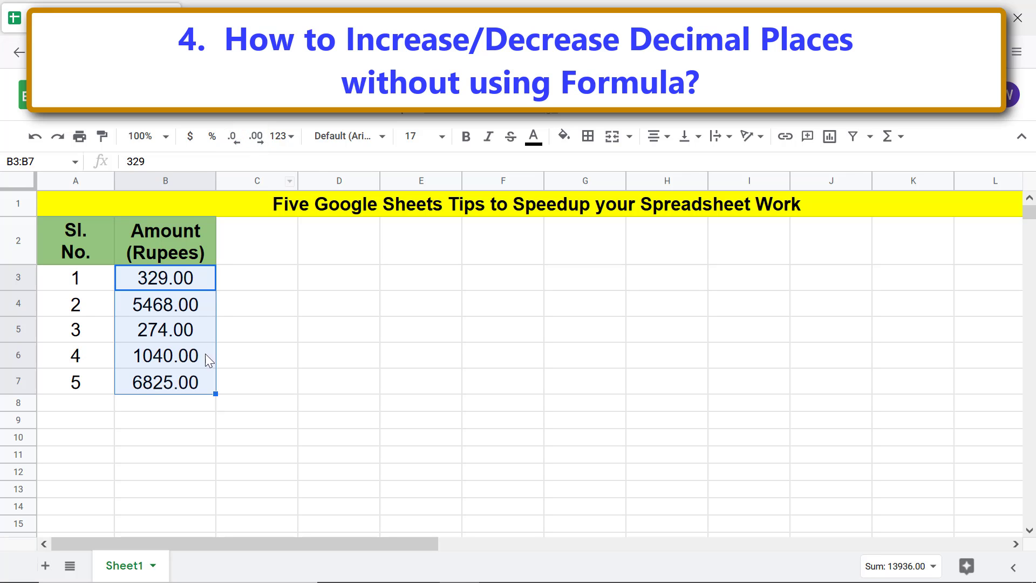
click(196, 405)
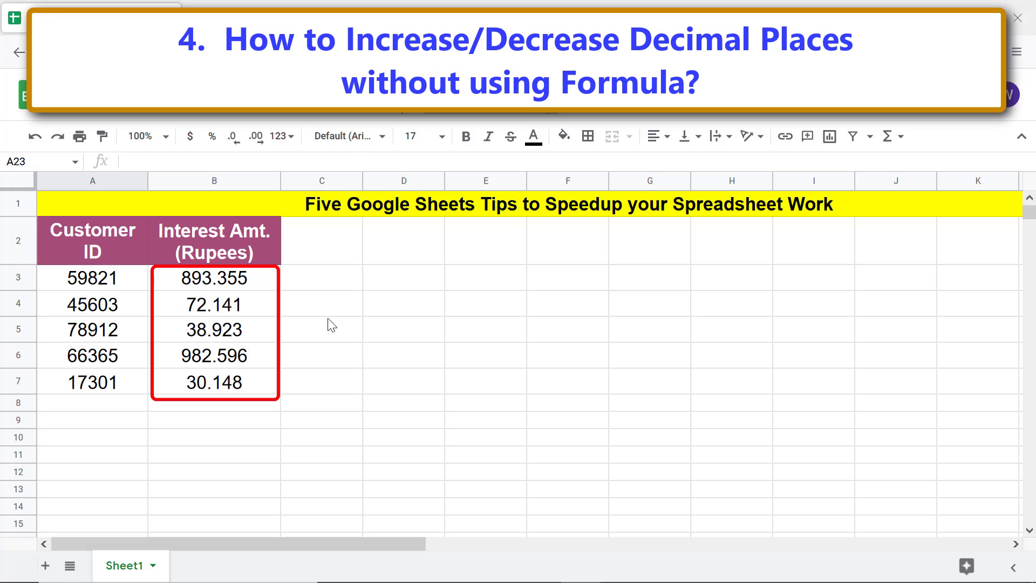
Decrease the decimal places of the B3:B7 interest amounts once, showing values like 893.36.
click(259, 287)
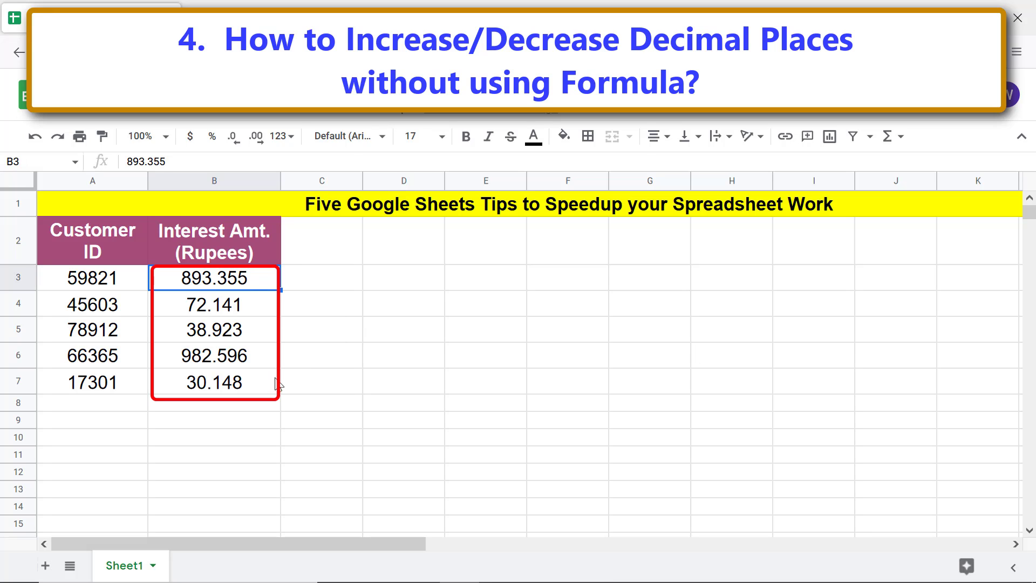
shift+click(274, 384)
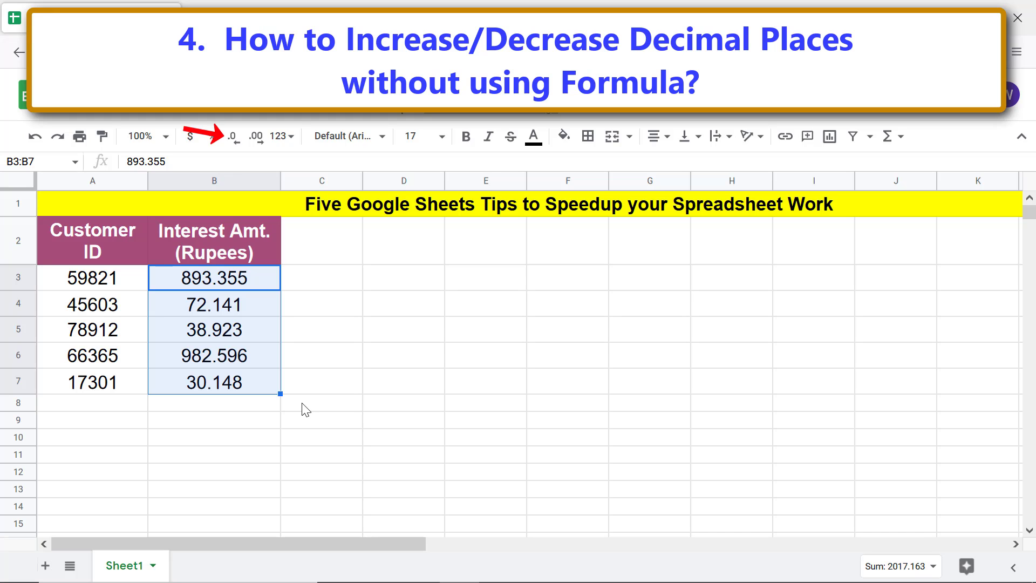
click(233, 141)
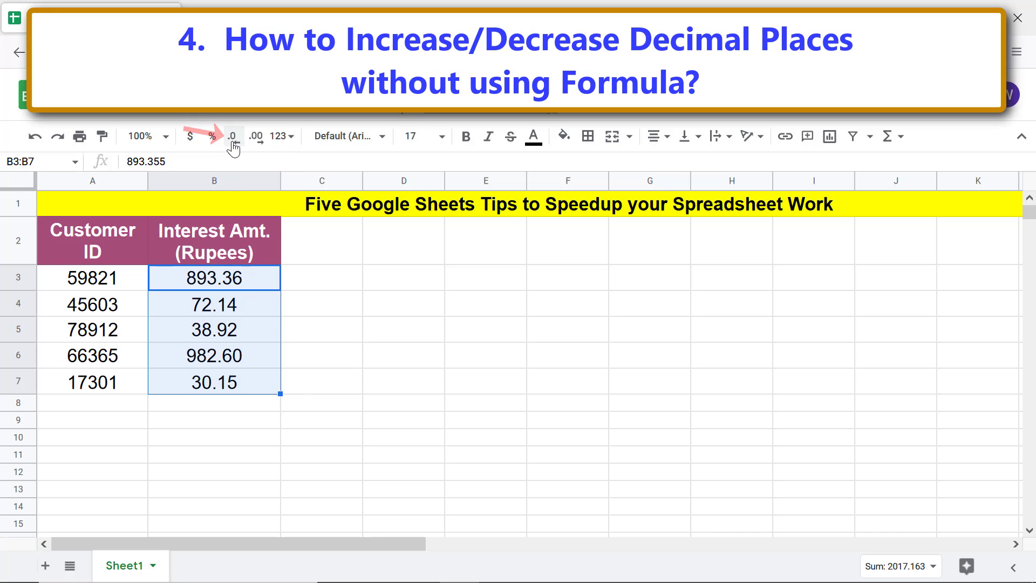
click(239, 406)
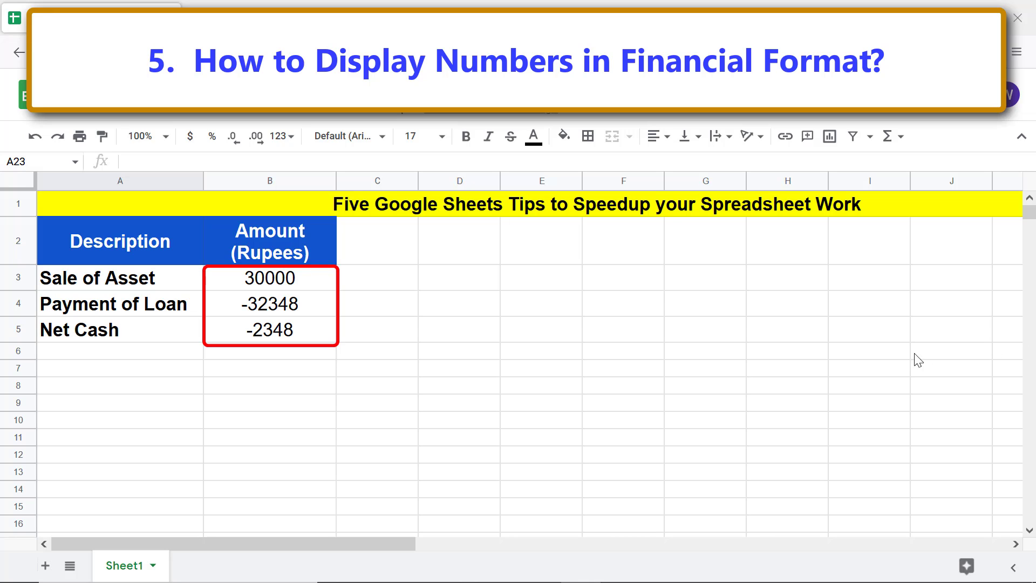
Apply the Financial format to the B3:B5 amounts, showing negatives like (32,348.00).
click(331, 280)
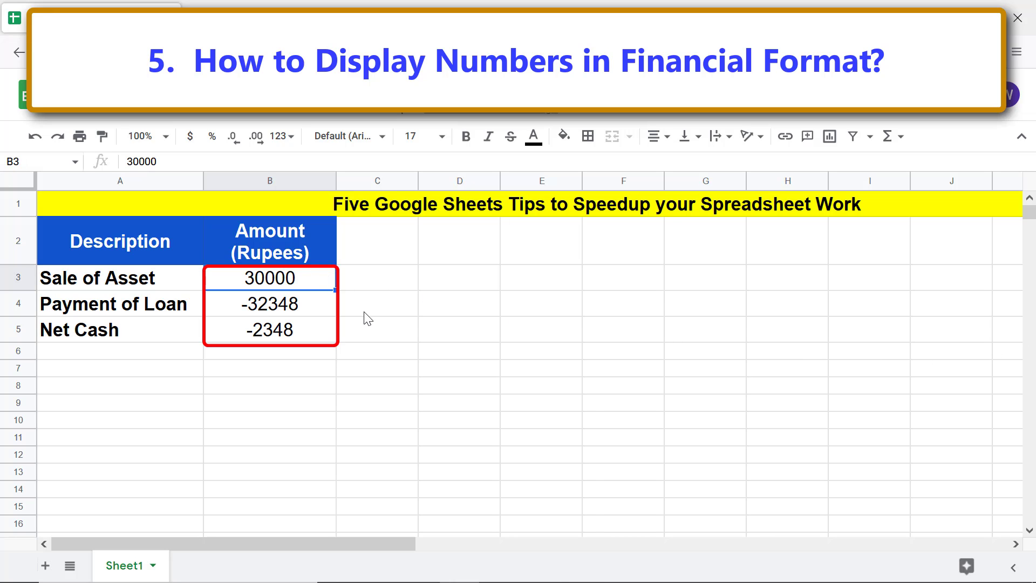
shift+click(325, 329)
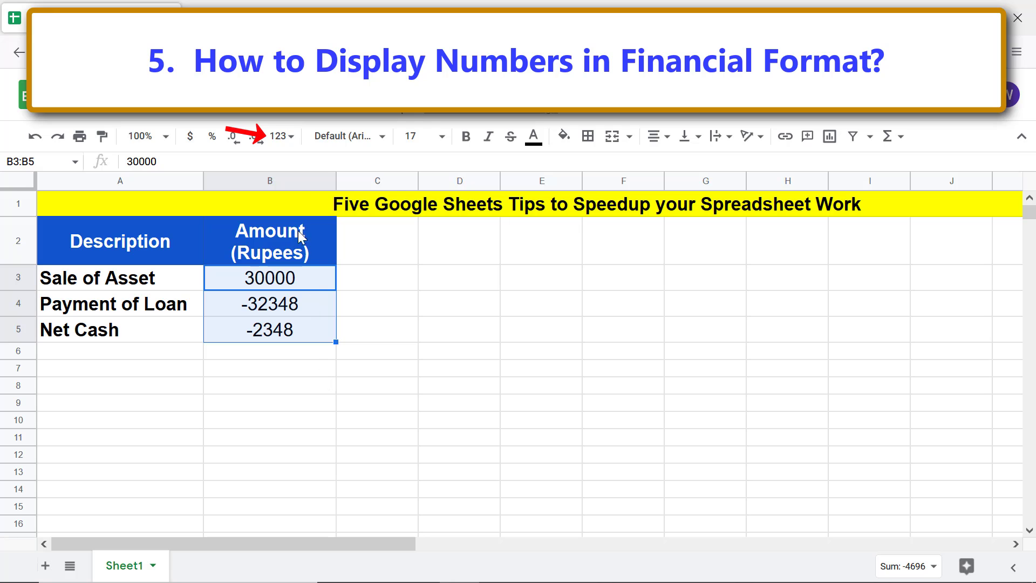
click(282, 139)
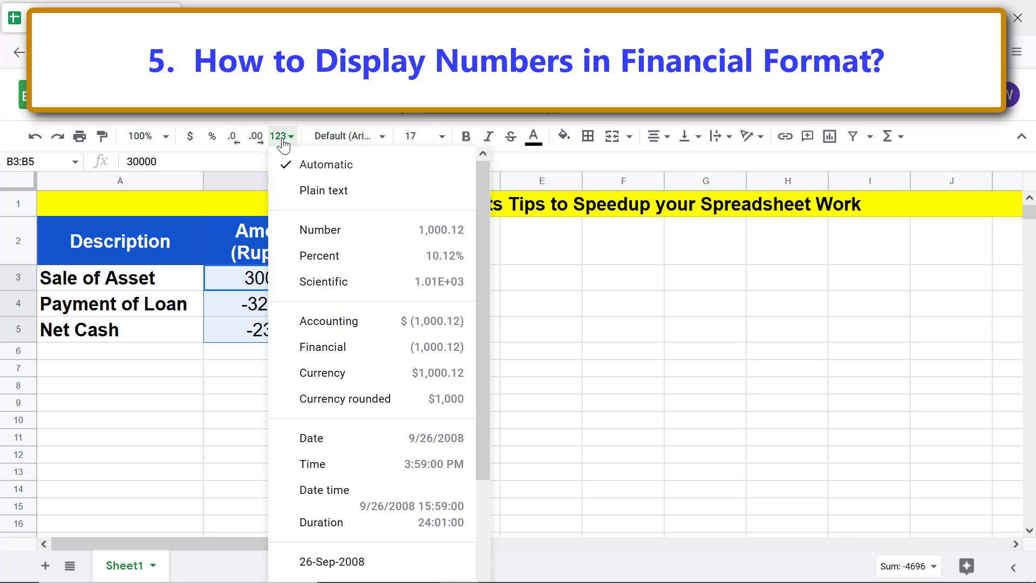
click(328, 348)
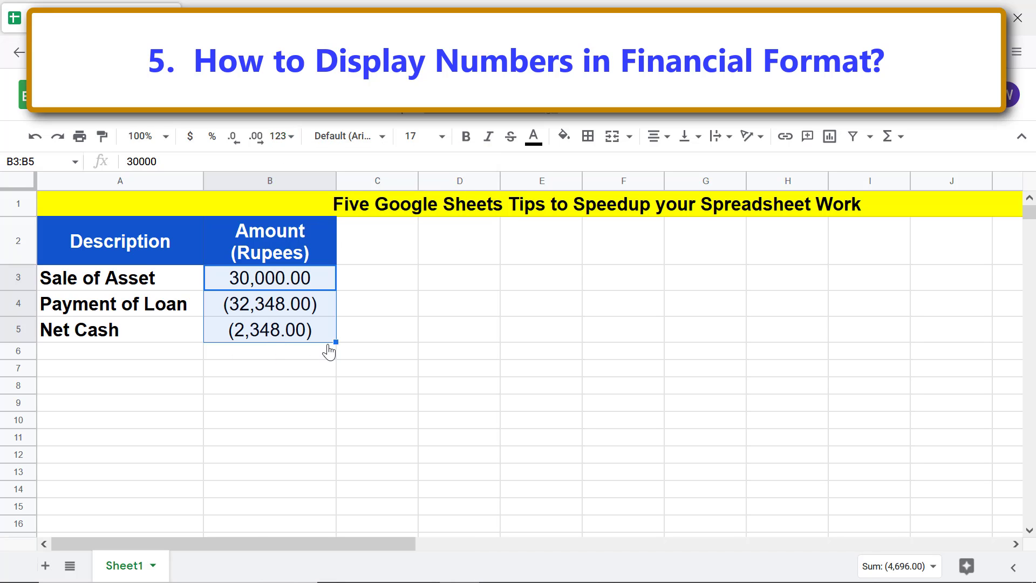
click(324, 356)
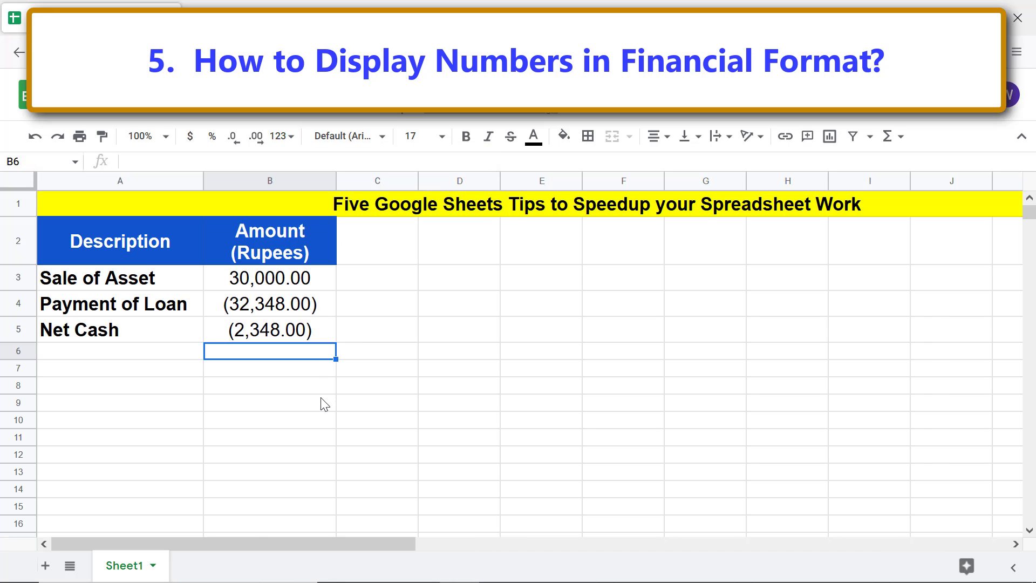